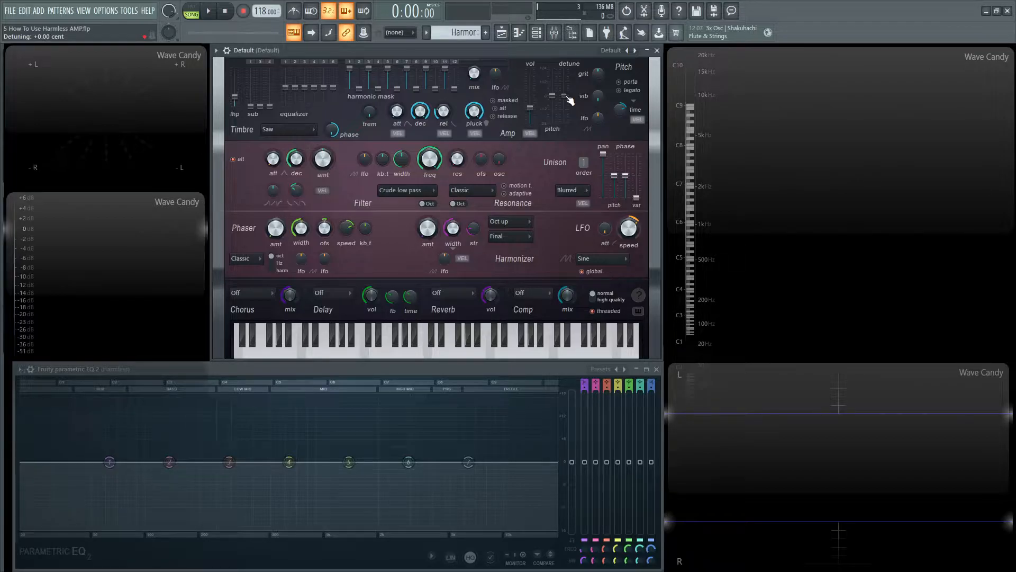
Try lower settings of the pitch detune slider while sounding a note, and reset the detuning to +0.00 cent
key("v")
mouse_move(564, 96)
left_mouse_down()
mouse_move(564, 82)
mouse_move(564, 103)
left_mouse_up()
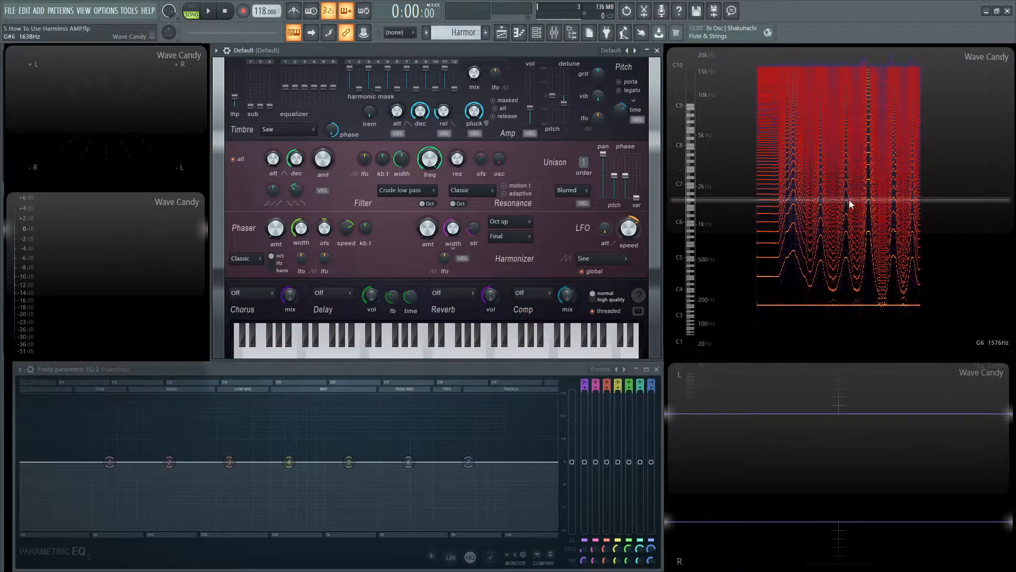
left_click_drag(564, 103, 564, 114)
left_click(565, 113, "alt")
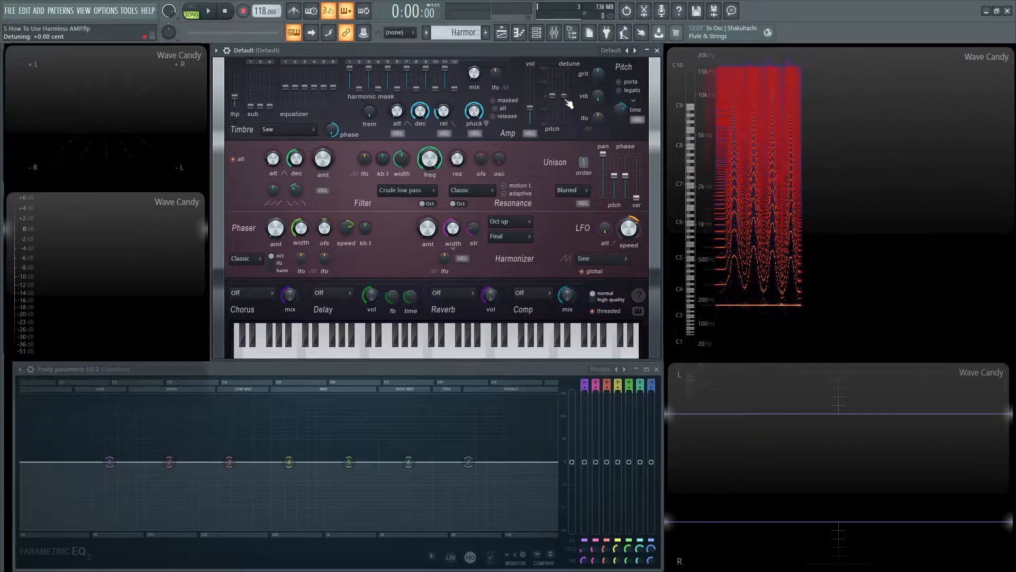
Raise the pitch grit amount and play a series of low notes to hear the unstable pitch
mouse_move(598, 78)
left_mouse_down()
mouse_move(598, 57)
mouse_move(598, 106)
mouse_move(598, 59)
mouse_move(598, 73)
left_mouse_up()
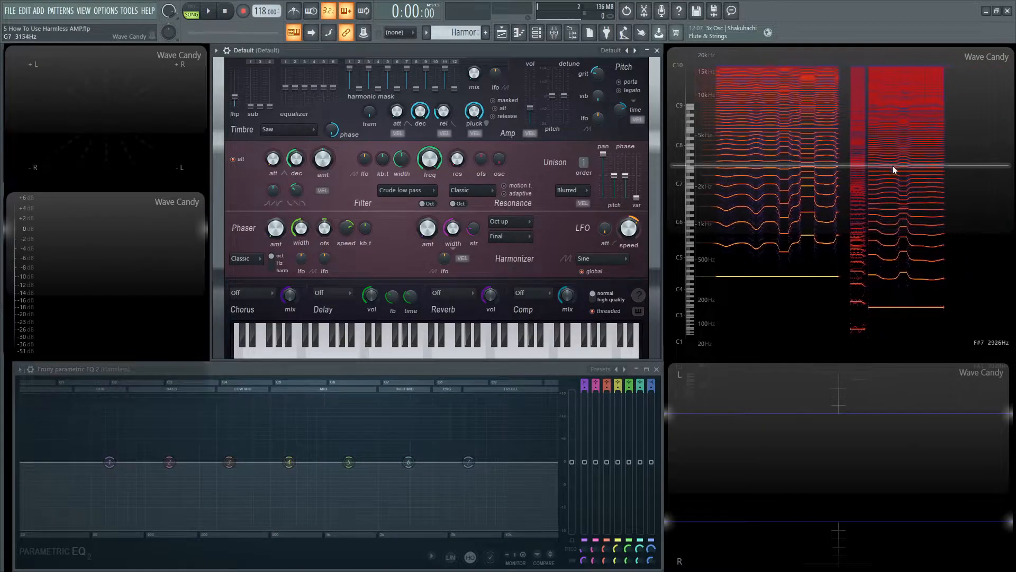
left_click_drag(598, 73, 598, 62)
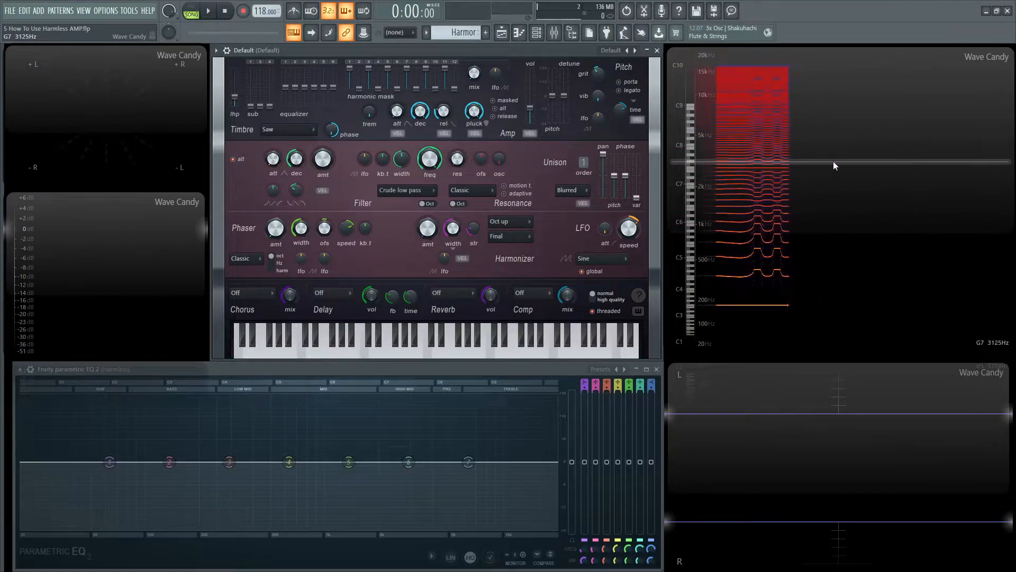
left_click_drag(598, 73, 598, 72)
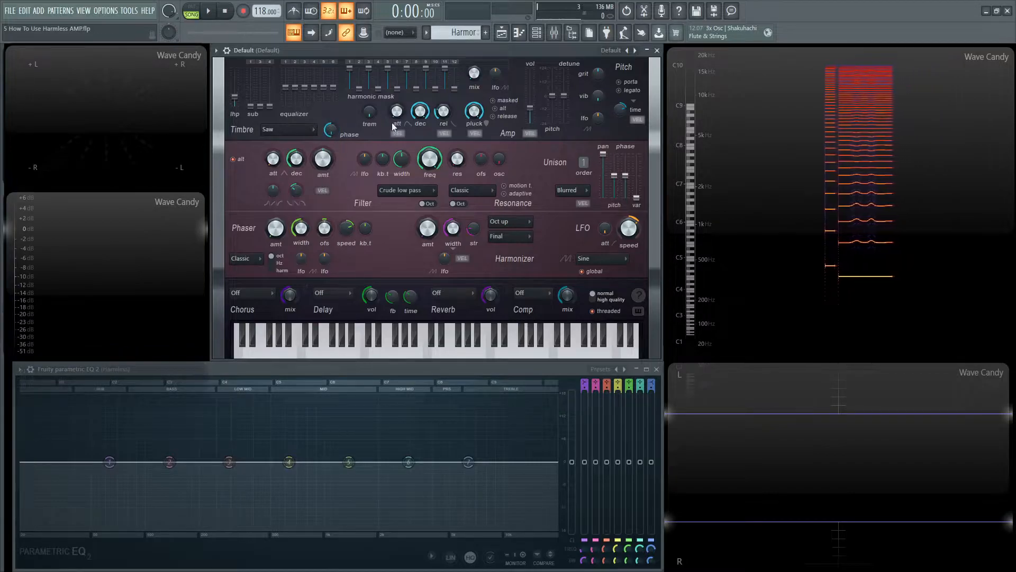
key("c")
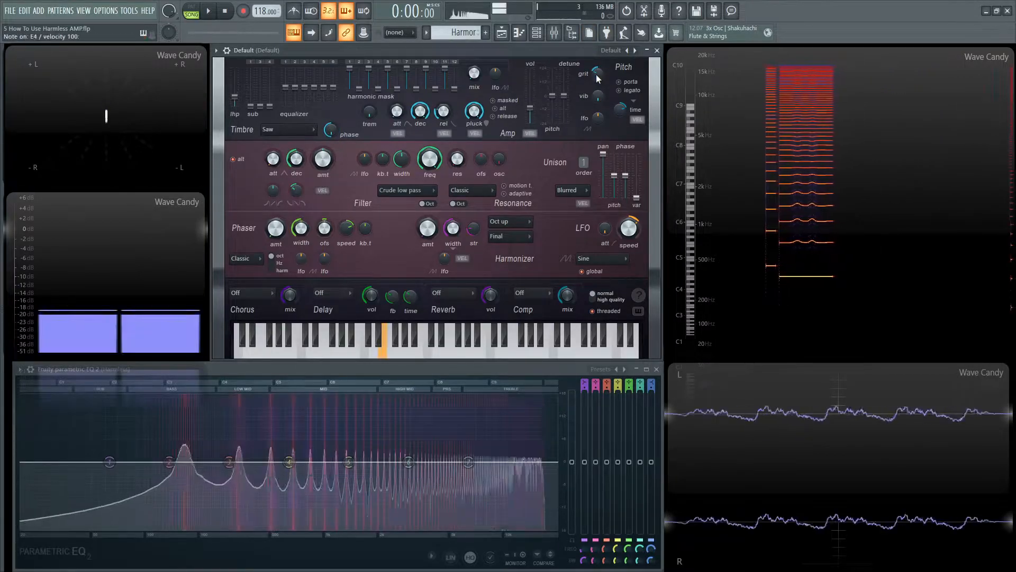
key("v")
key("c")
key("v")
key("n")
key("c")
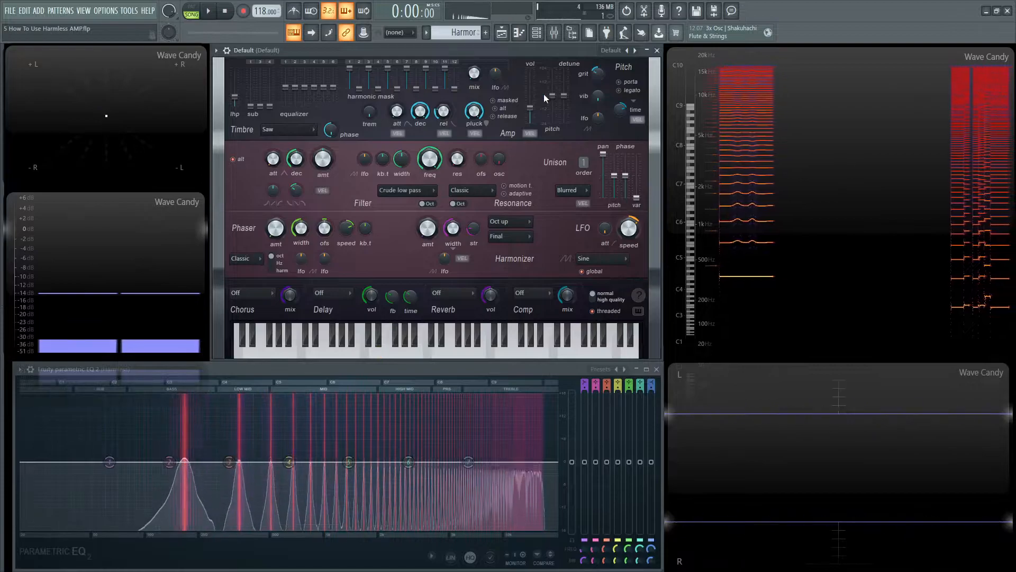
key("v")
Increase the amp pluck amount and play a fast repeating run of low and high notes
mouse_move(478, 111)
left_mouse_down()
mouse_move(478, 138)
mouse_move(478, 98)
left_mouse_up()
key("c")
key("v")
key("n")
key("r")
key("y")
key("r")
key("t")
key("i")
key("r")
key("t")
key("i")
key("r")
key("t")
key("i")
key("r")
key("t")
key("i")
key("r")
key("t")
key("i")
key("r")
key("t")
key("i")
Lower the pitch grit amount while playing a run of high notes
left_click_drag(598, 74, 598, 85)
key("r")
key("t")
key("i")
key("r")
key("t")
key("y")
key("t")
key("r")
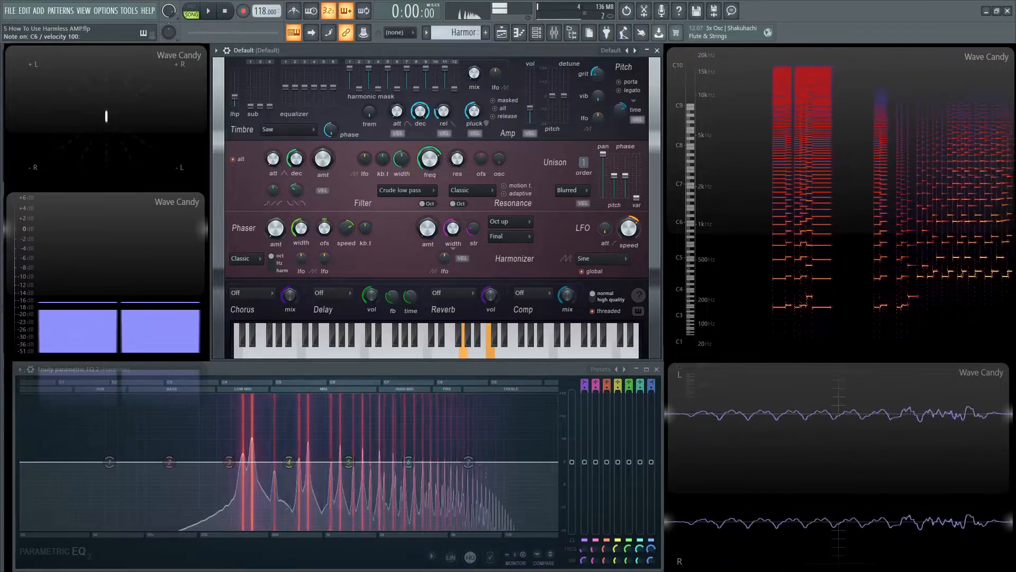
key("e")
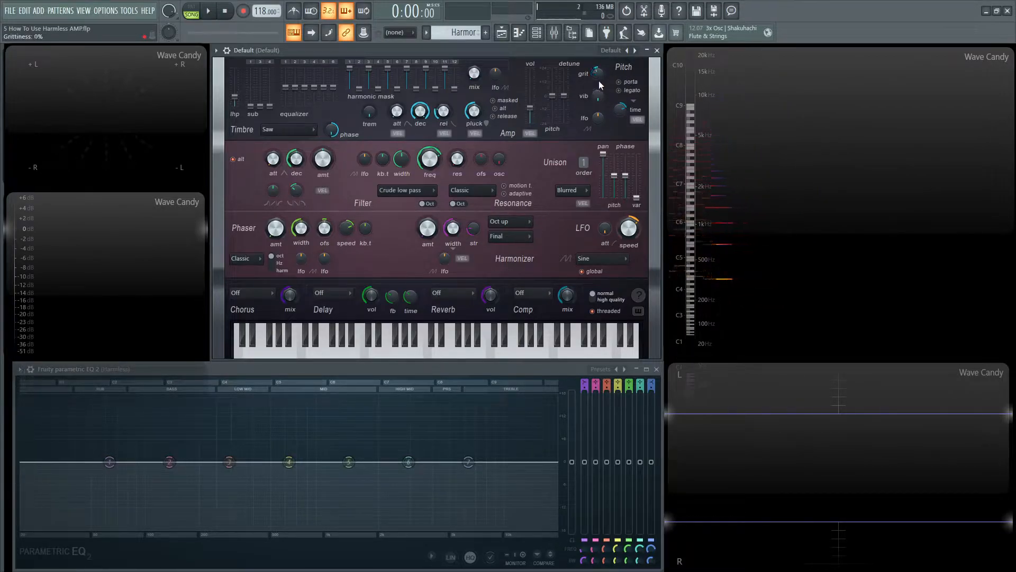
Raise the pitch vibrato depth to try it, and reload the Default preset
left_click_drag(597, 93, 597, 76)
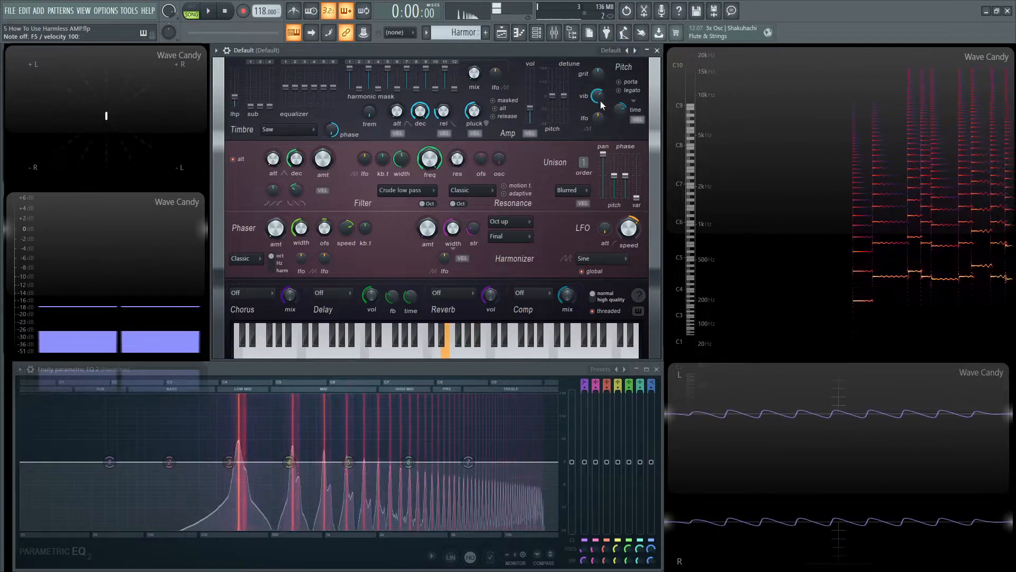
left_click(614, 50)
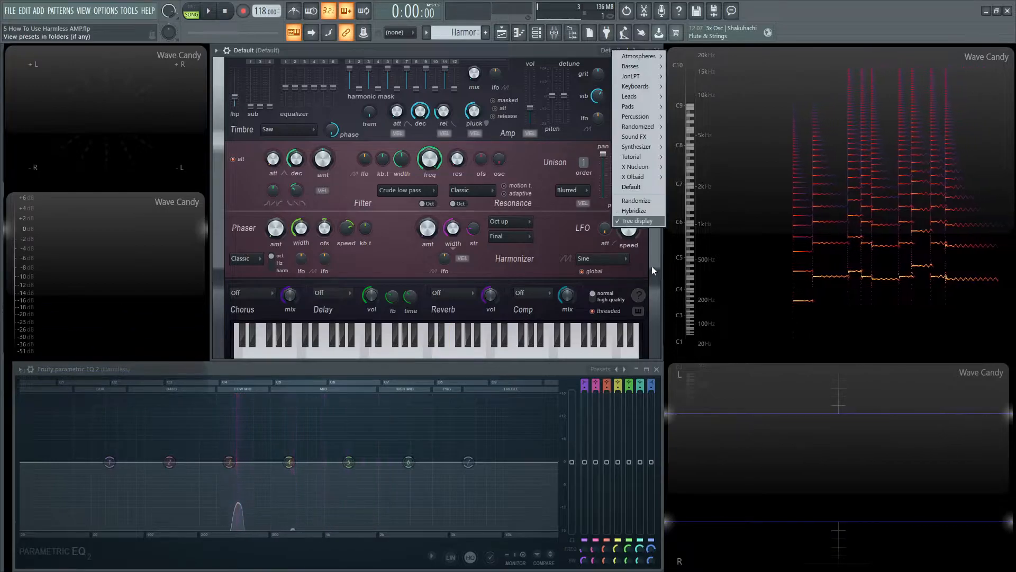
left_click(632, 187)
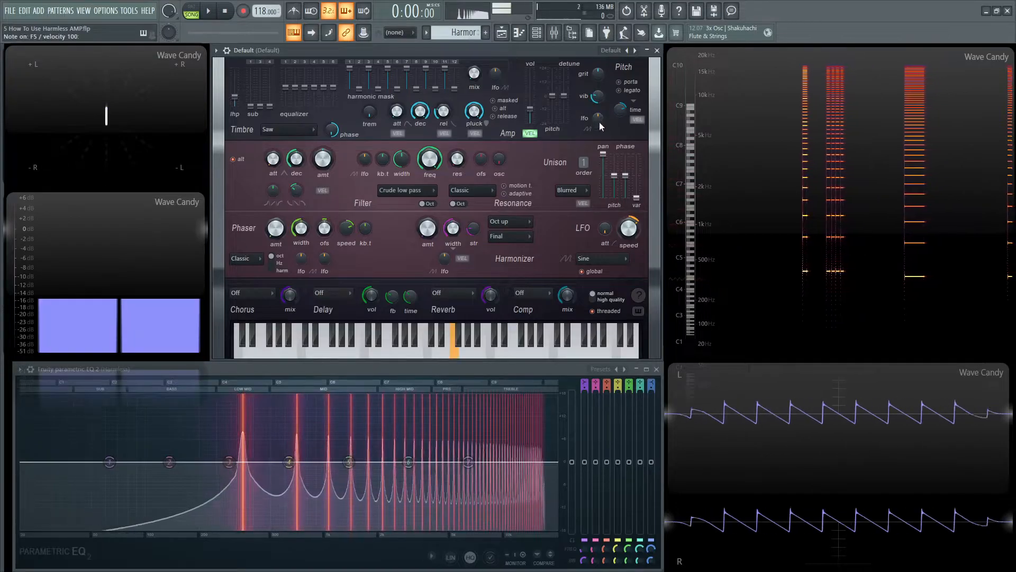
Raise the pitch LFO amount and lower the amp volume slider
left_click_drag(599, 118, 599, 96)
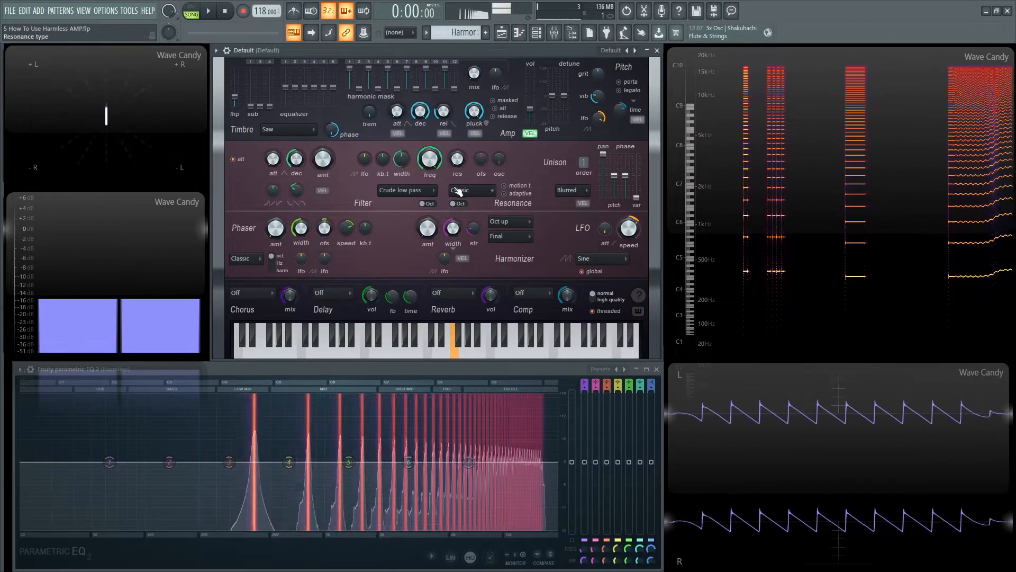
left_click_drag(529, 109, 530, 116)
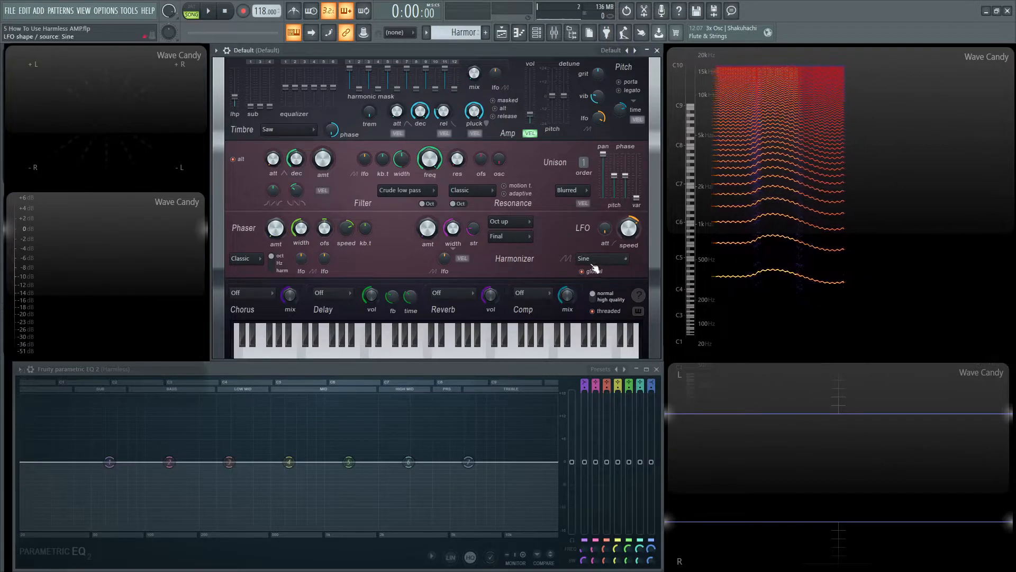
Hold a note and increase the LFO speed to hear faster pitch modulation
key("v")
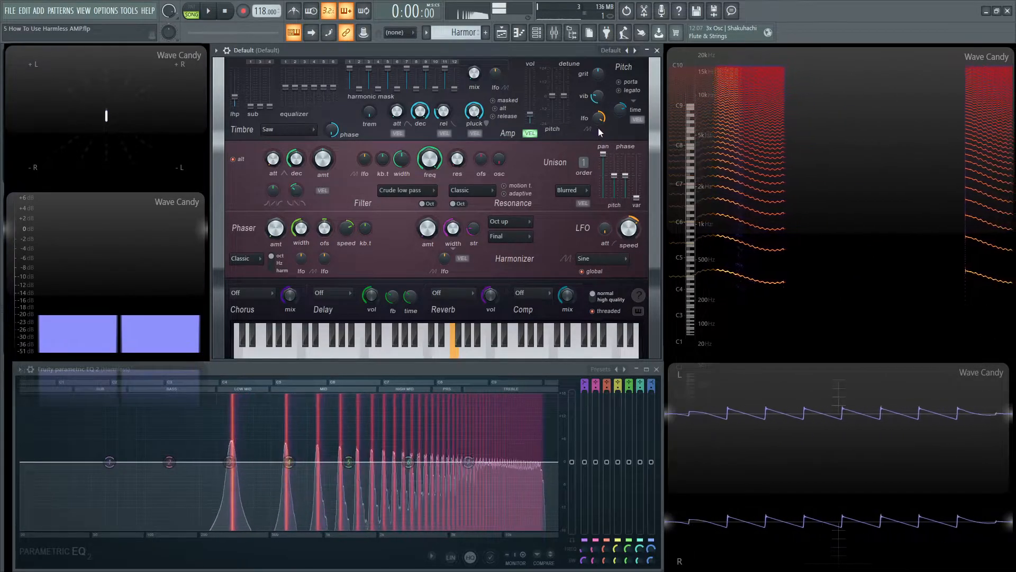
left_click_drag(628, 227, 628, 212)
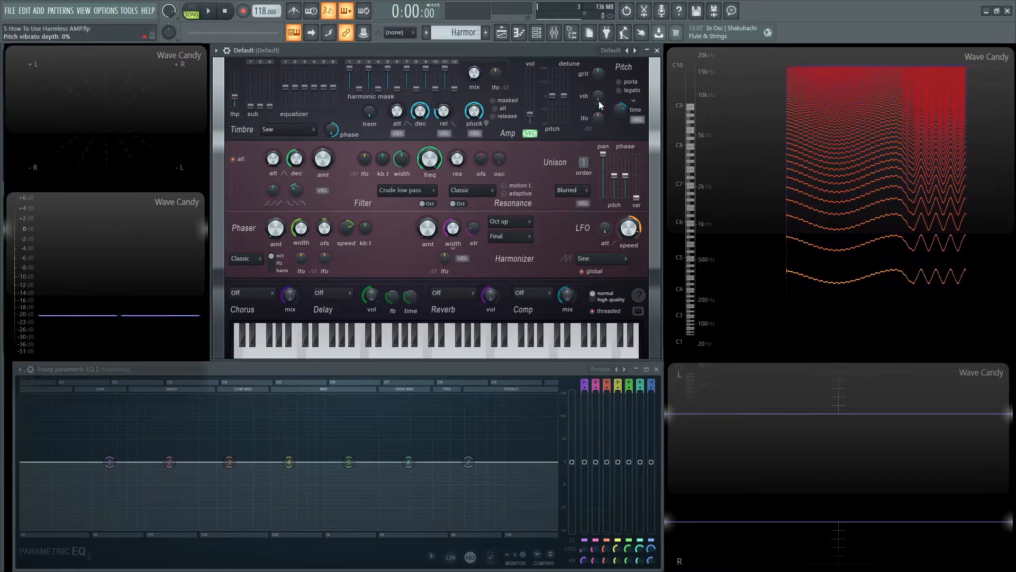
Enable portamento in the pitch section and lower the filter frequency slightly
left_click(627, 83)
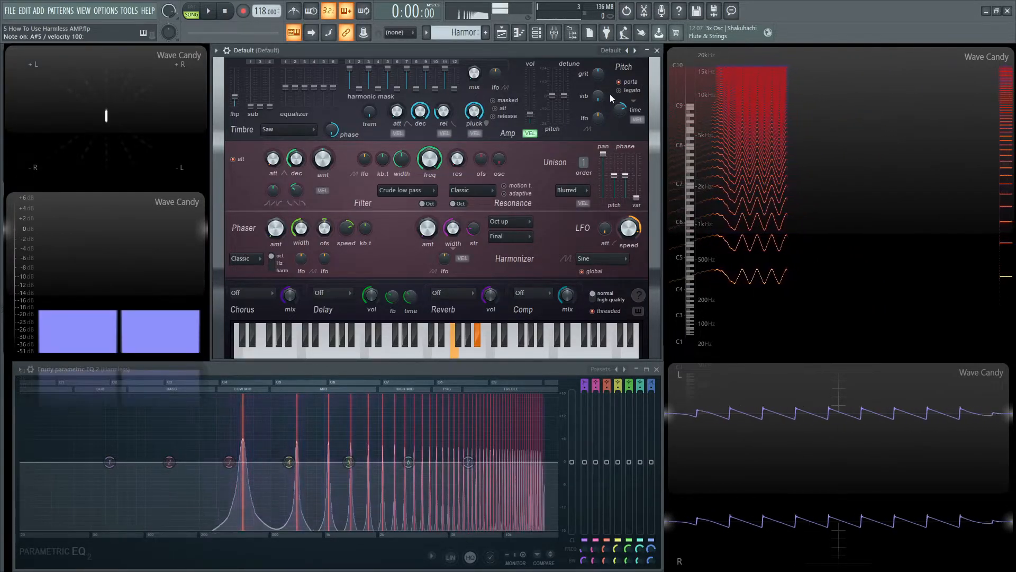
left_click_drag(426, 159, 426, 165)
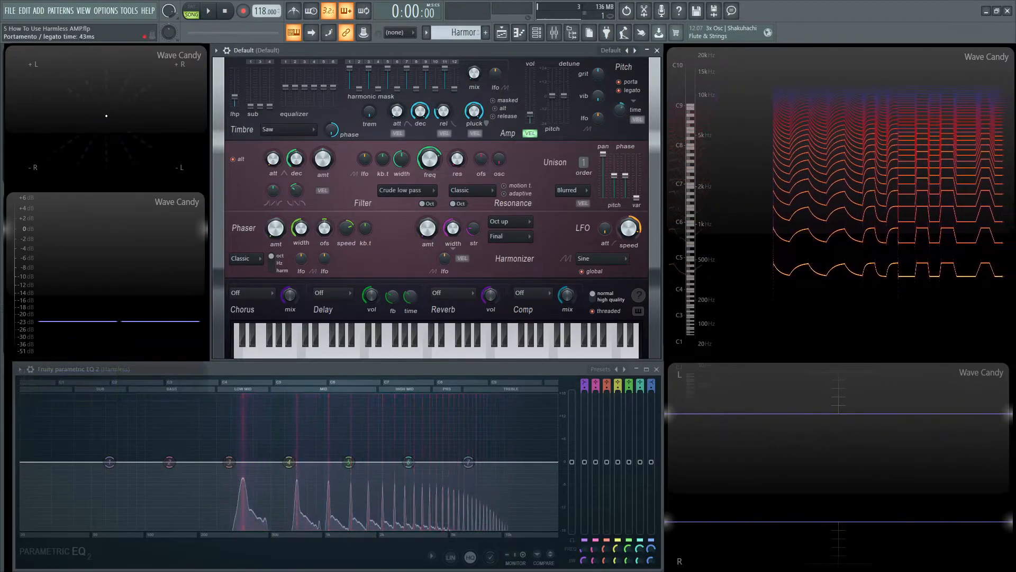
Alternate F5 and A#5 to hear the glide, and enable velocity control of the portamento/legato time
key("v")
key("j")
key("v")
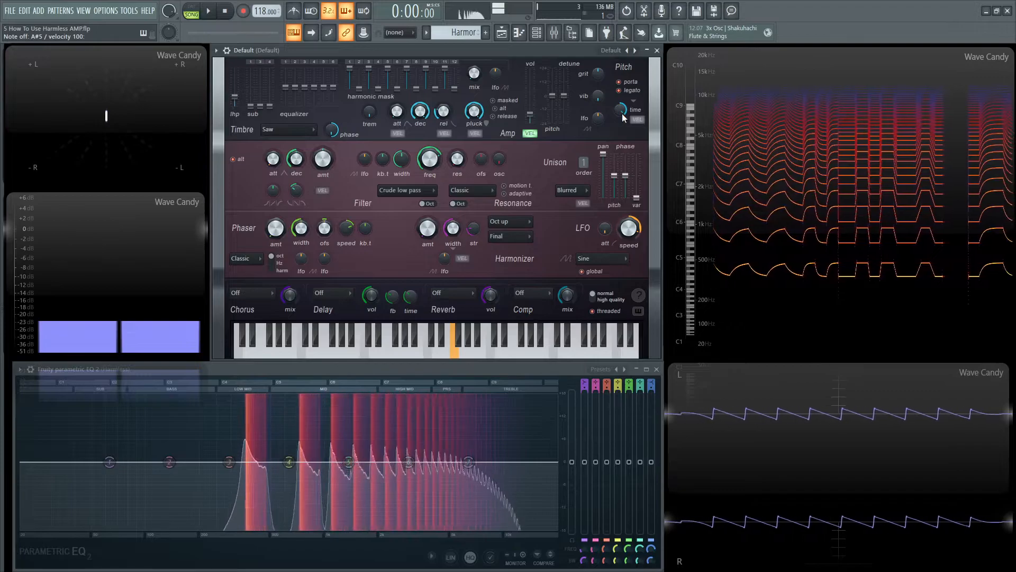
key("j")
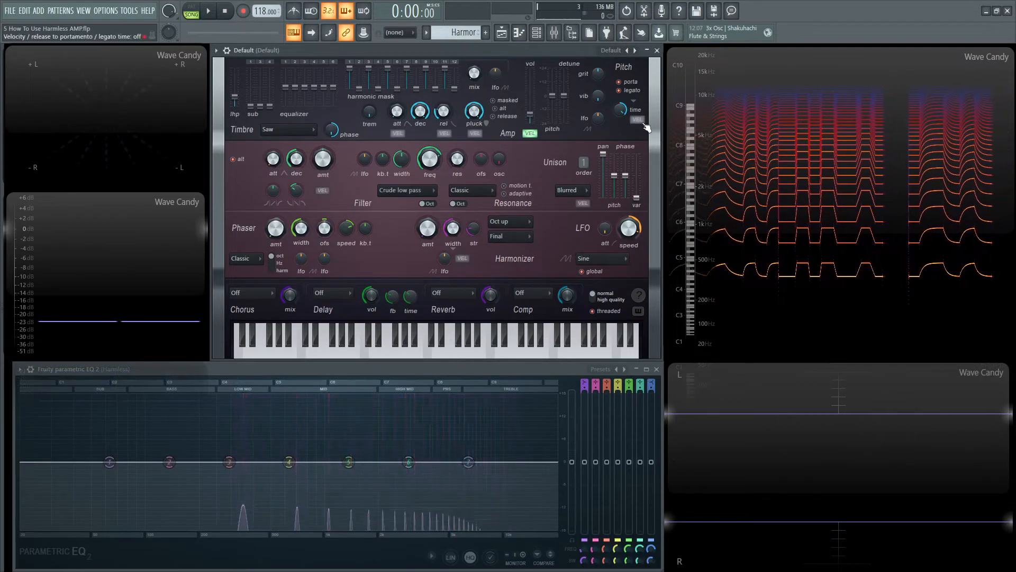
left_click(638, 120)
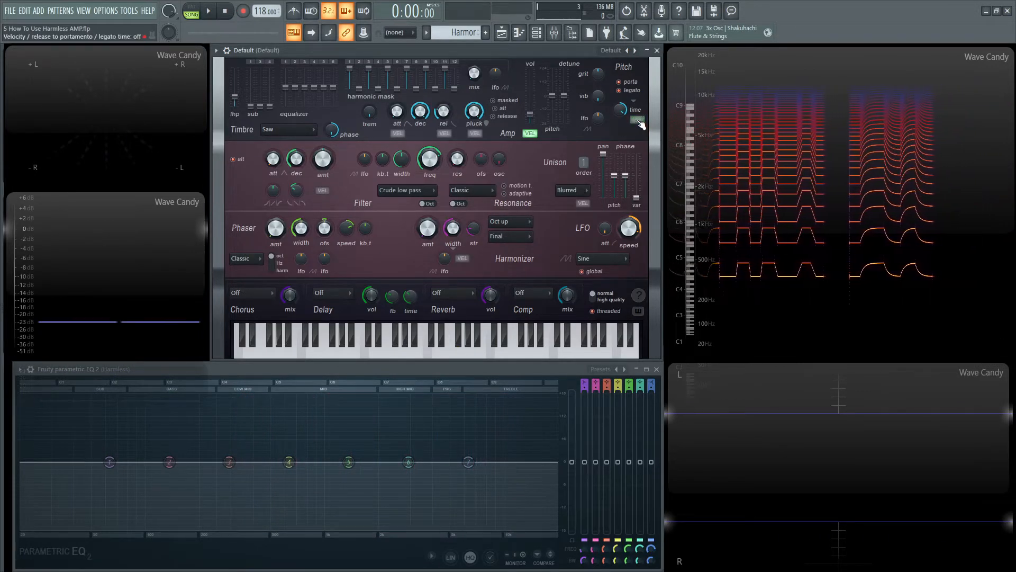